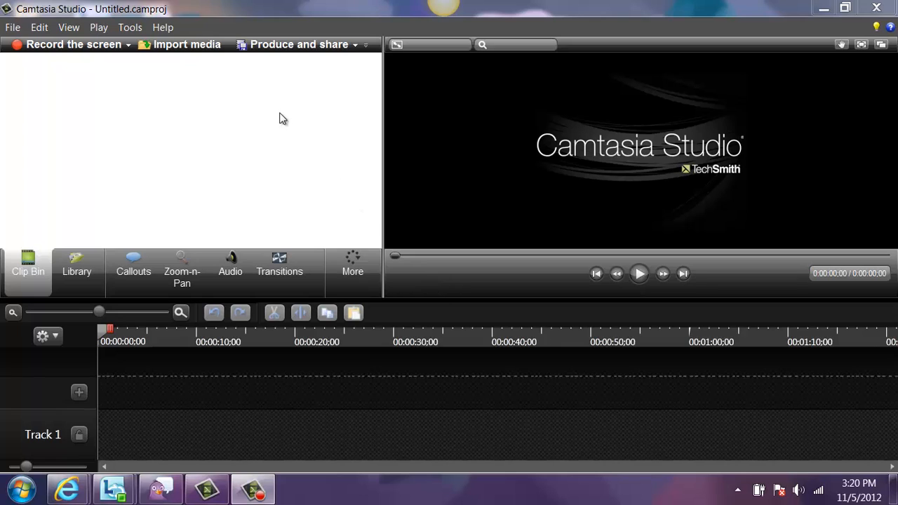
# - Open the TimeLapseCelery.camproj project from the Videos library
pyautogui.click(15, 27)
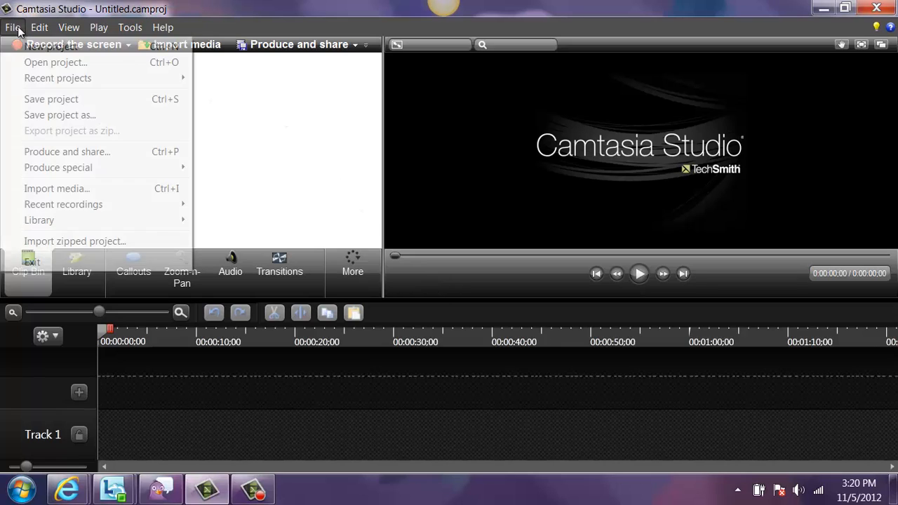
pyautogui.click(33, 61)
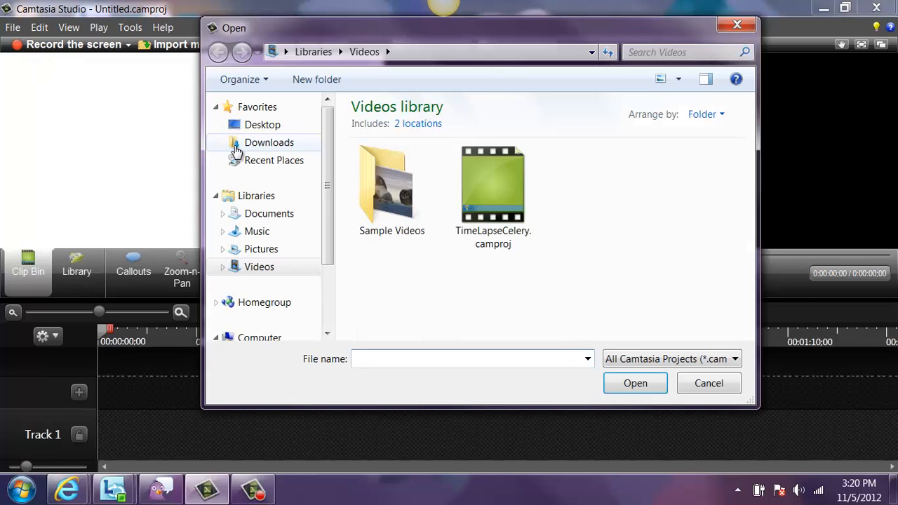
pyautogui.click(495, 201)
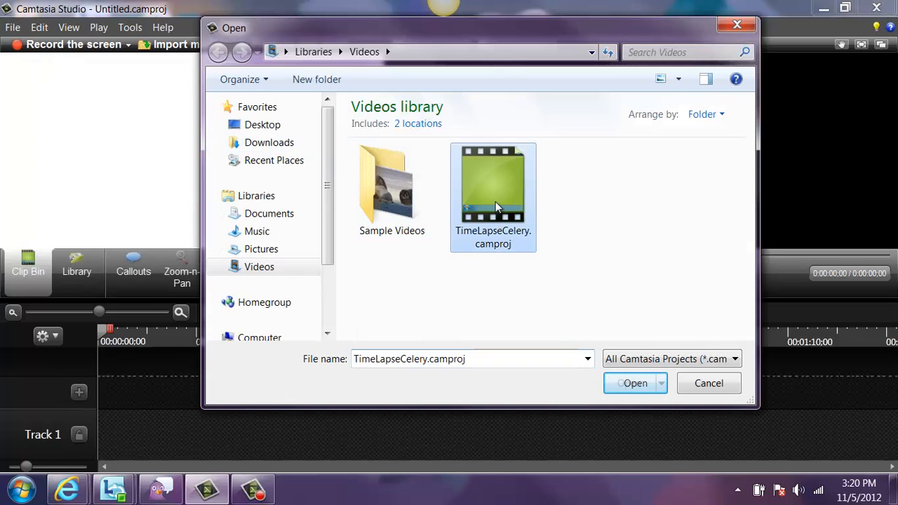
pyautogui.click(632, 385)
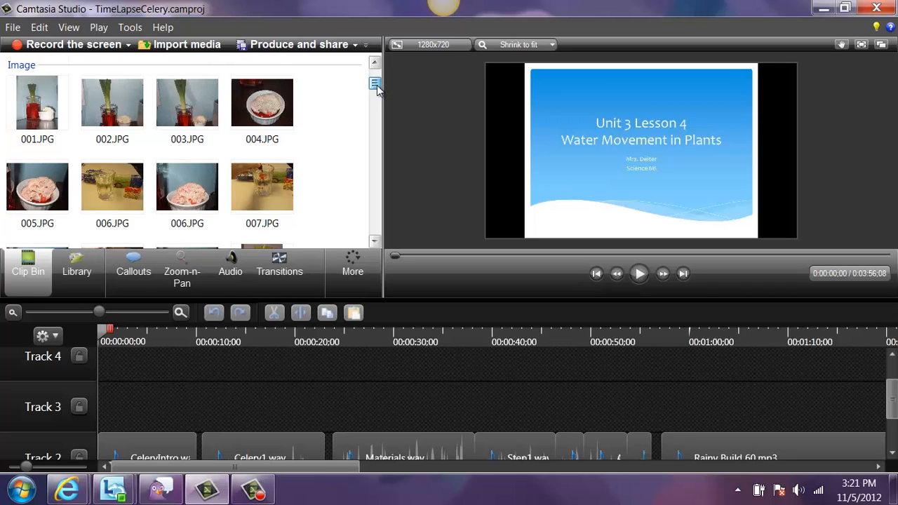
# - Browse the celery photos in the 2012-11-01 folder of My Pictures for media import, and cancel without importing
pyautogui.scroll(1, 377, 85)
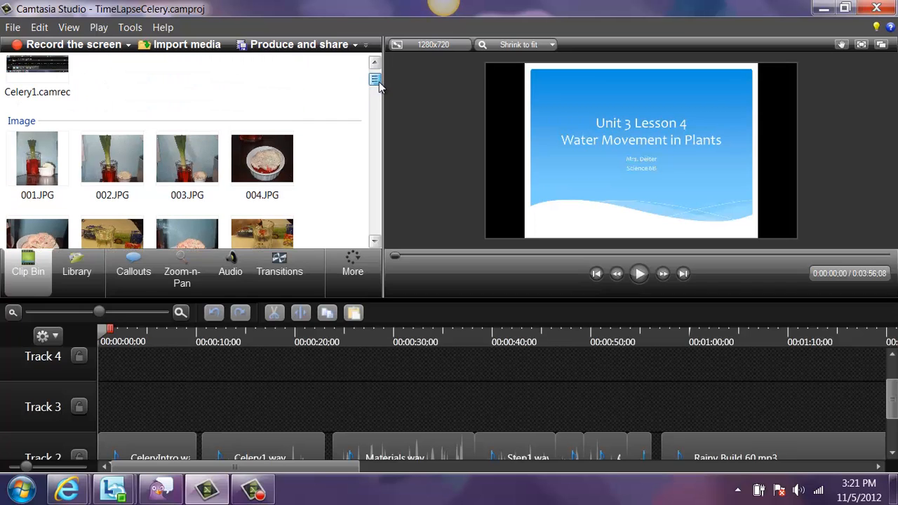
pyautogui.click(187, 45)
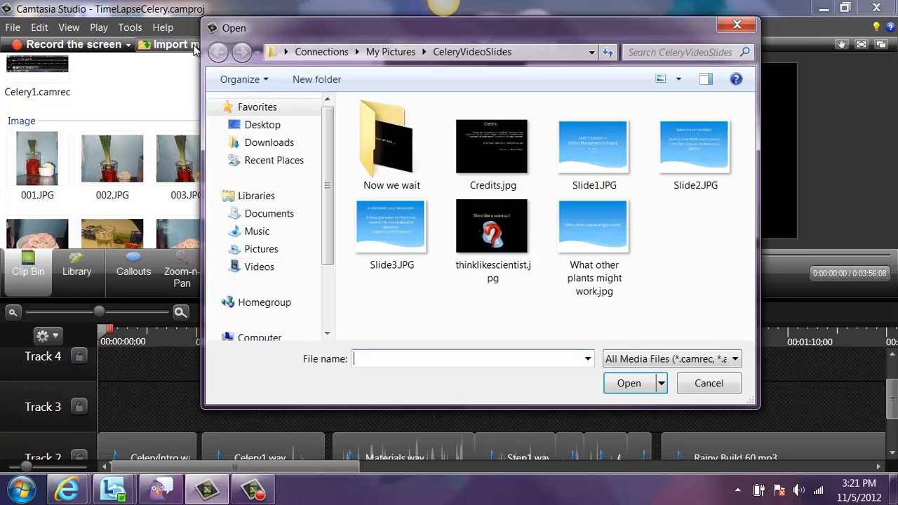
pyautogui.click(400, 55)
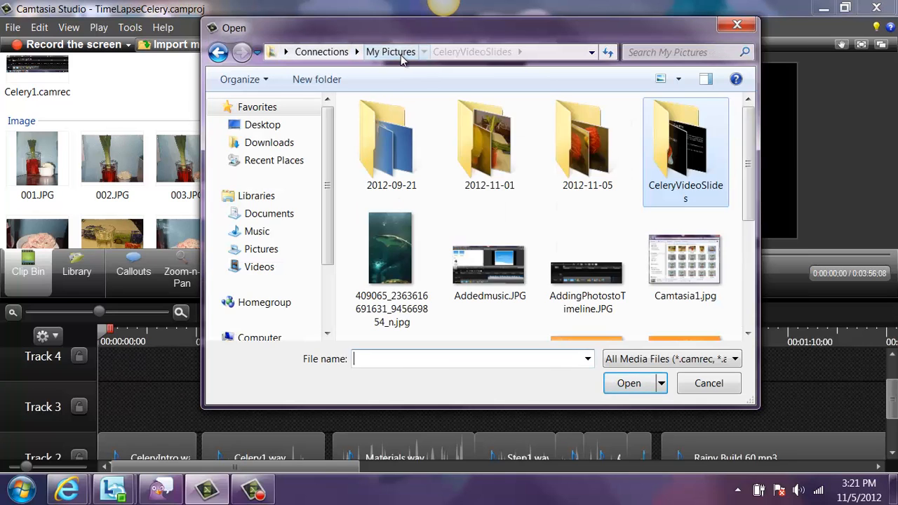
pyautogui.moveTo(753, 147)
pyautogui.mouseDown()
pyautogui.moveTo(755, 188)
pyautogui.moveTo(757, 152)
pyautogui.mouseUp()
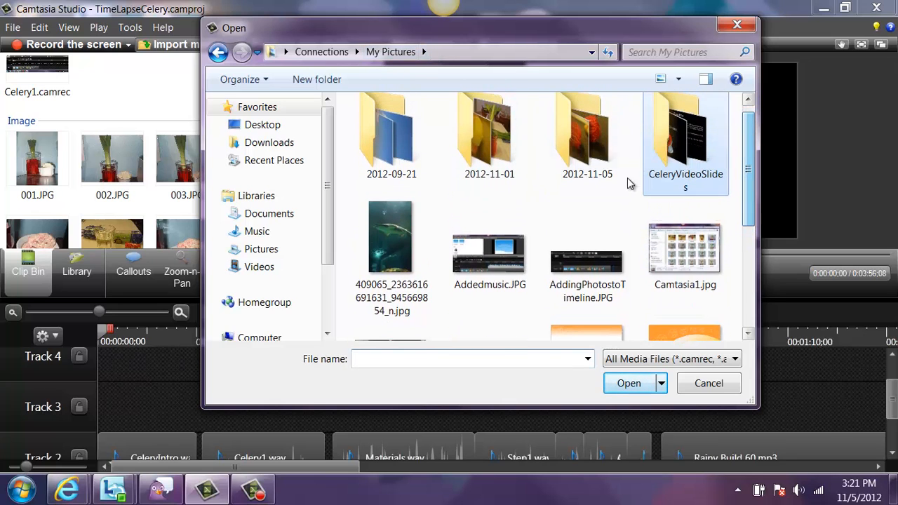
pyautogui.doubleClick(514, 149)
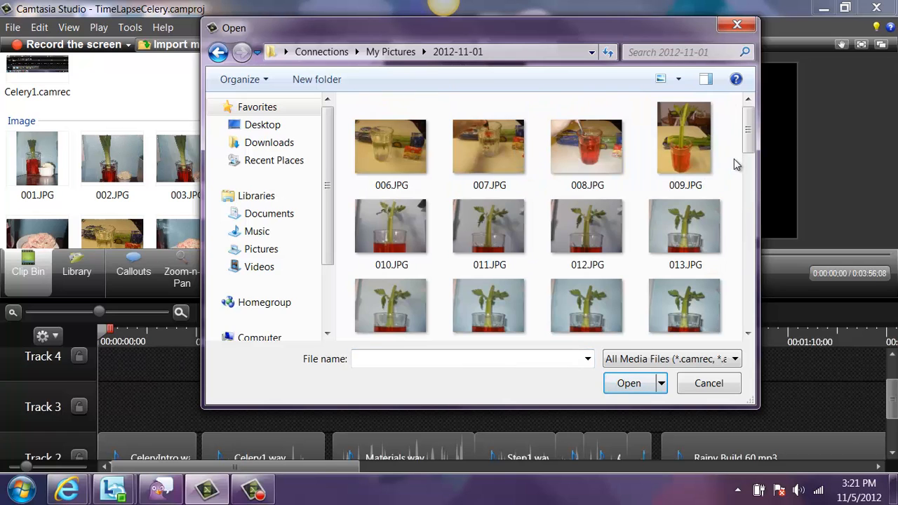
pyautogui.scroll(-5, 736, 162)
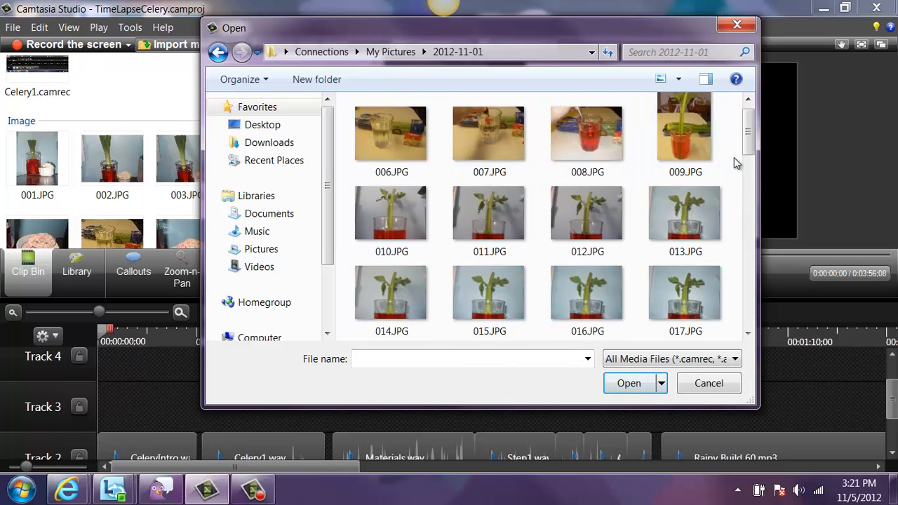
pyautogui.scroll(-4, 735, 160)
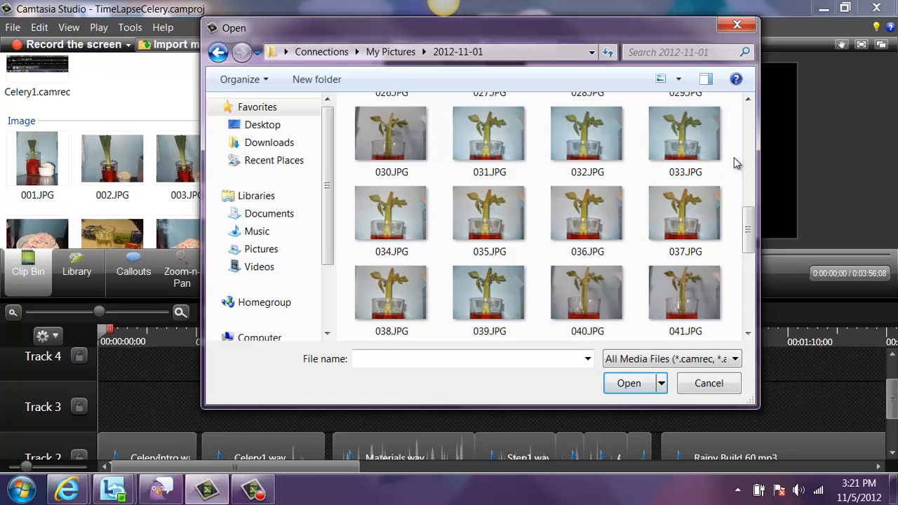
pyautogui.scroll(-1, 734, 157)
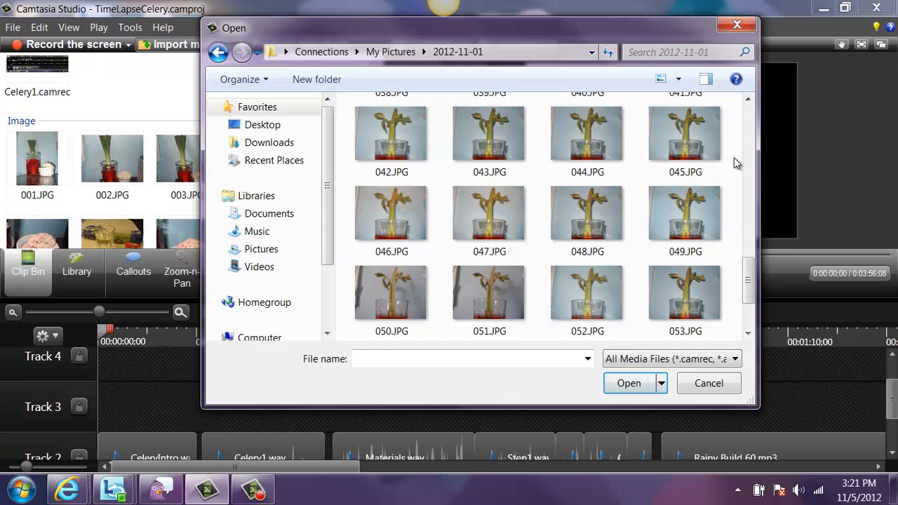
pyautogui.click(708, 384)
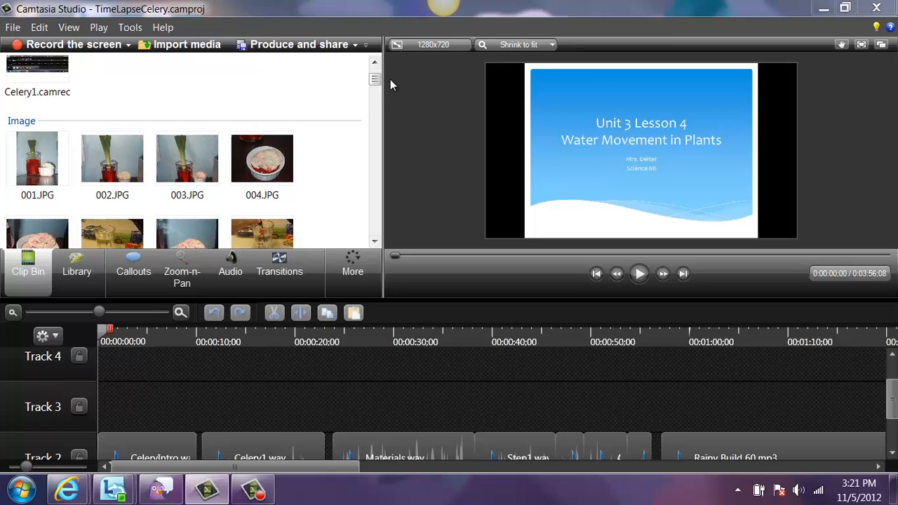
# - Examine the imported images in the clip bin and the clips on Track 1 and Track 2 of the timeline
pyautogui.moveTo(376, 80); pyautogui.dragTo(376, 92)
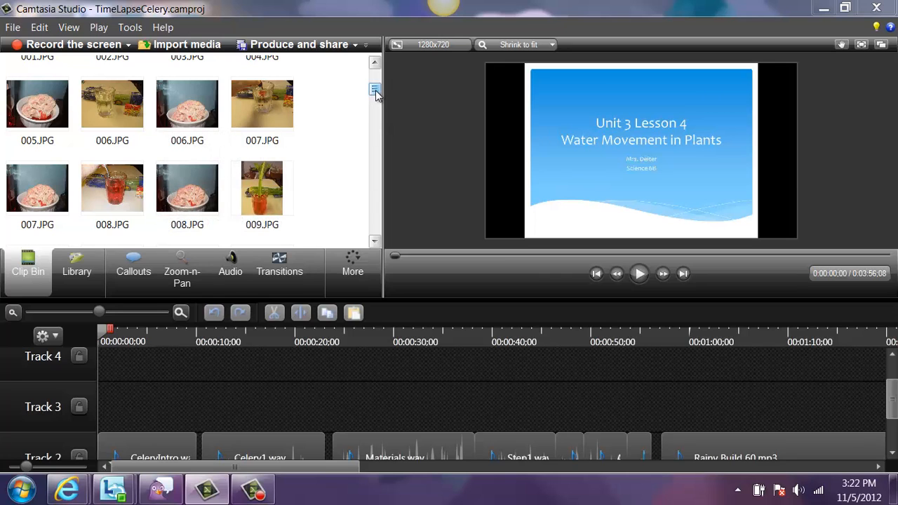
pyautogui.moveTo(377, 90); pyautogui.dragTo(382, 121)
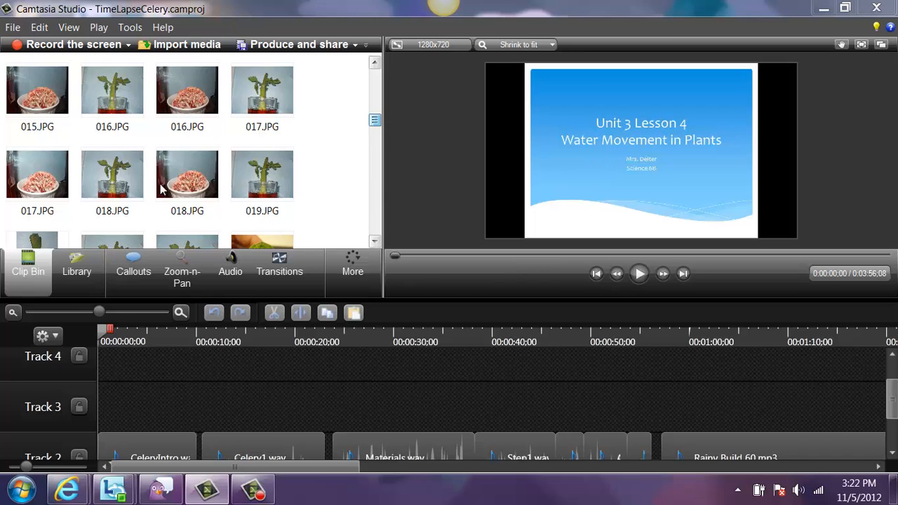
pyautogui.scroll(8, 380, 74)
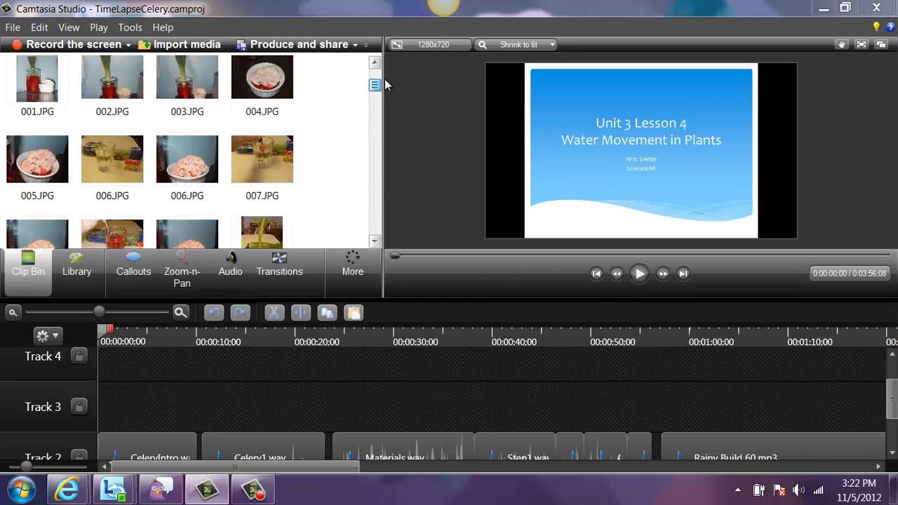
pyautogui.moveTo(894, 395); pyautogui.dragTo(896, 421)
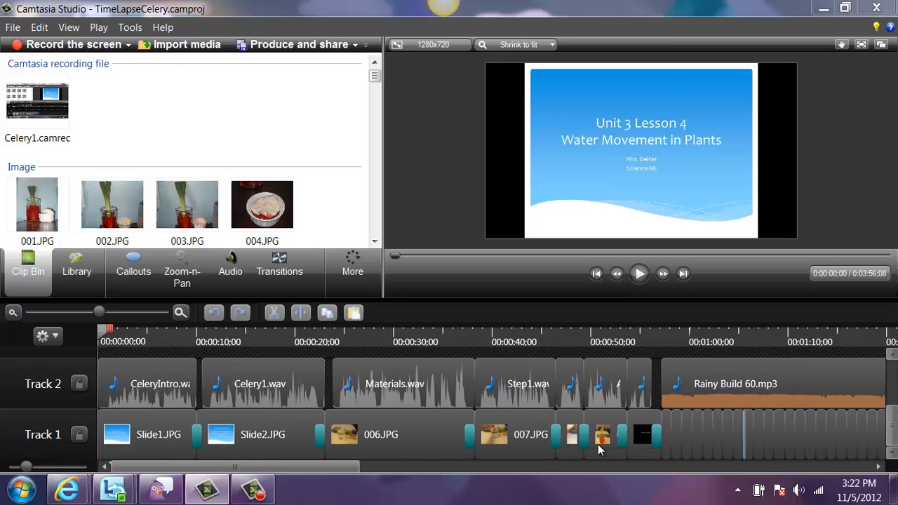
pyautogui.moveTo(159, 445)
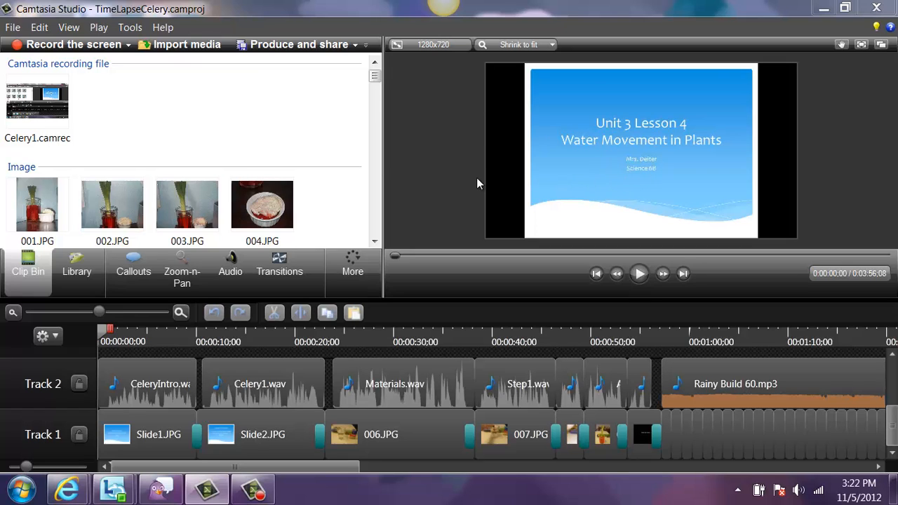
# - Switch to Microsoft PowerPoint and apply the blue Waveform theme to a blank presentation
pyautogui.click(824, 8)
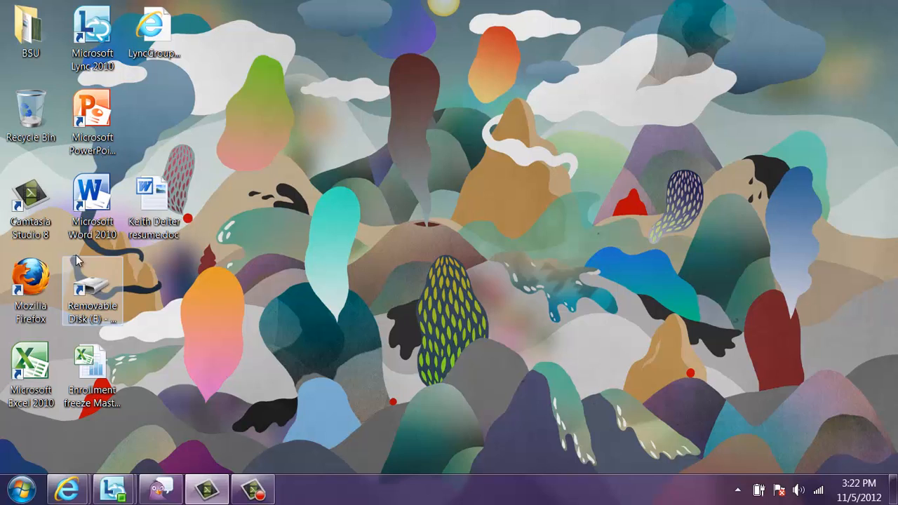
pyautogui.doubleClick(92, 115)
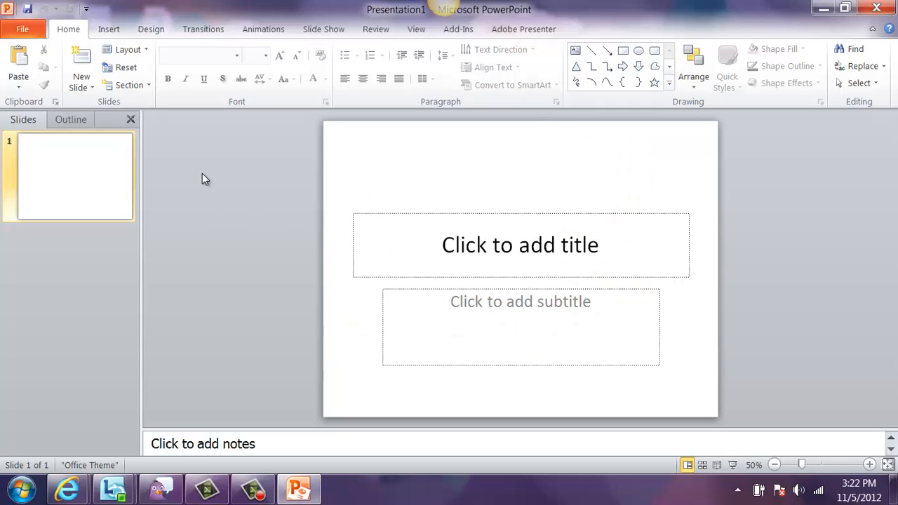
pyautogui.click(157, 30)
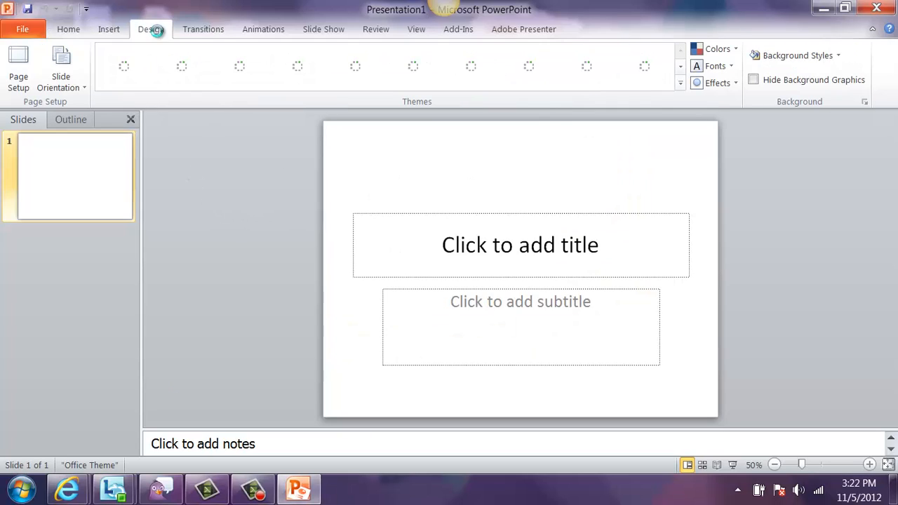
pyautogui.click(680, 86)
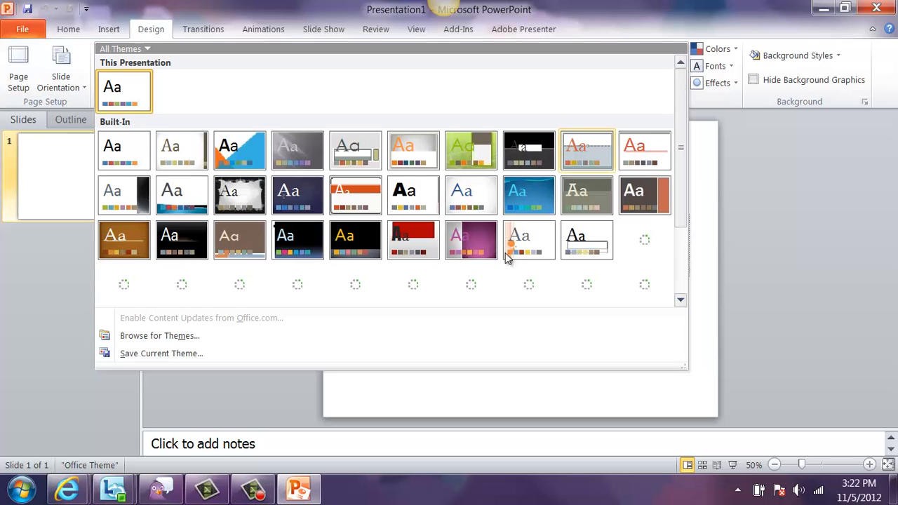
pyautogui.click(647, 287)
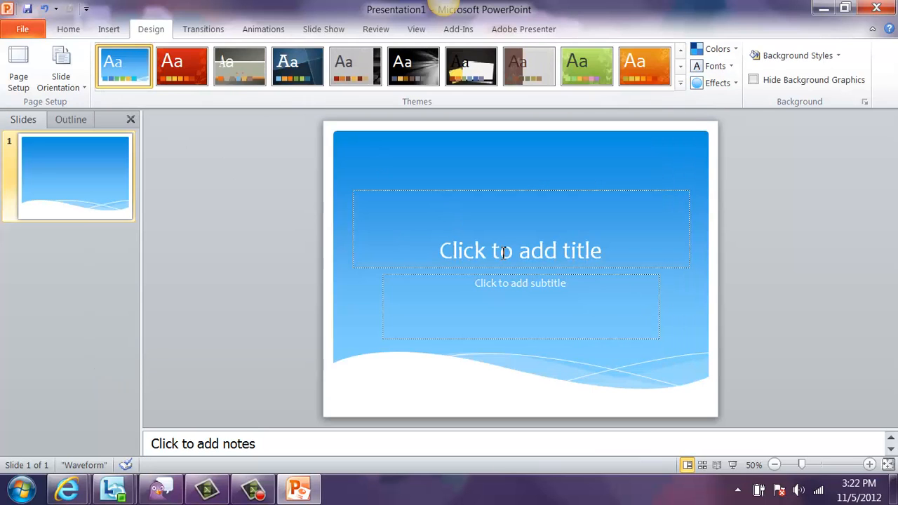
# - Choose JPEG File Interchange Format (*.jpg) as the file type for saving the presentation, and cancel the save
pyautogui.click(22, 30)
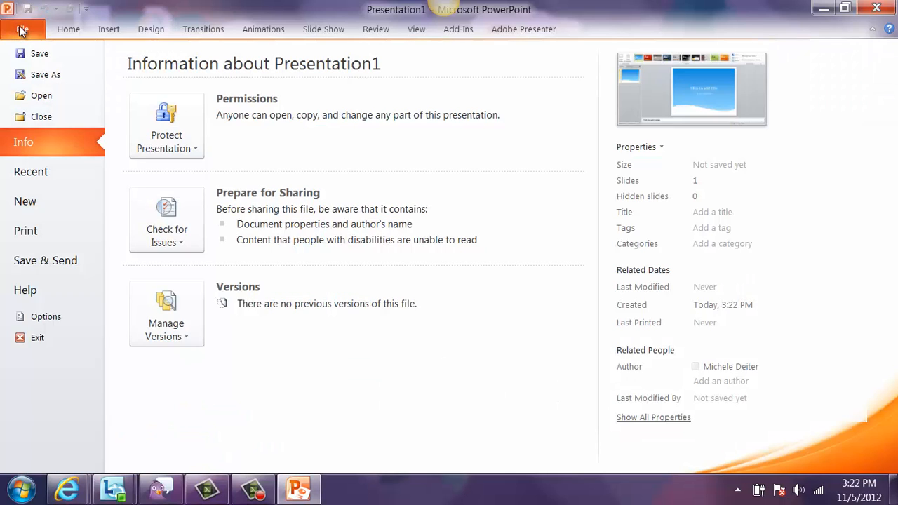
pyautogui.press('Escape')
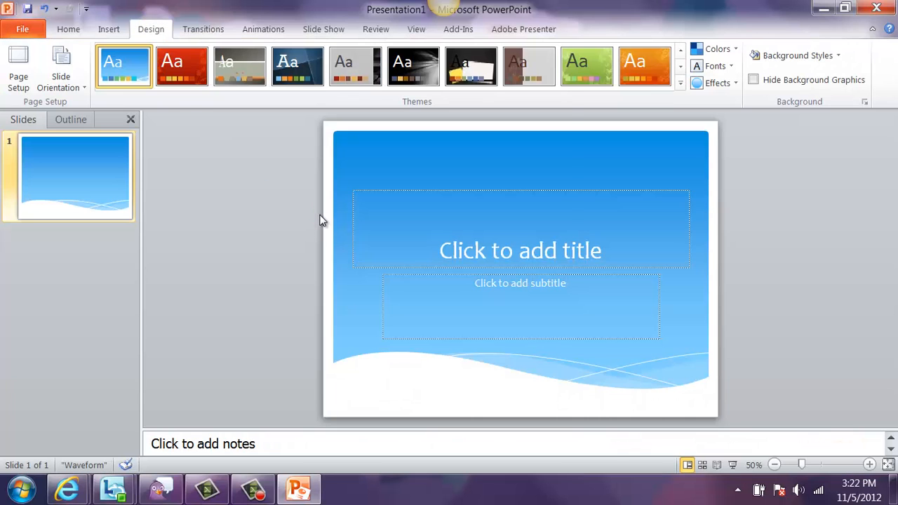
pyautogui.hotkey('ctrl', 's')
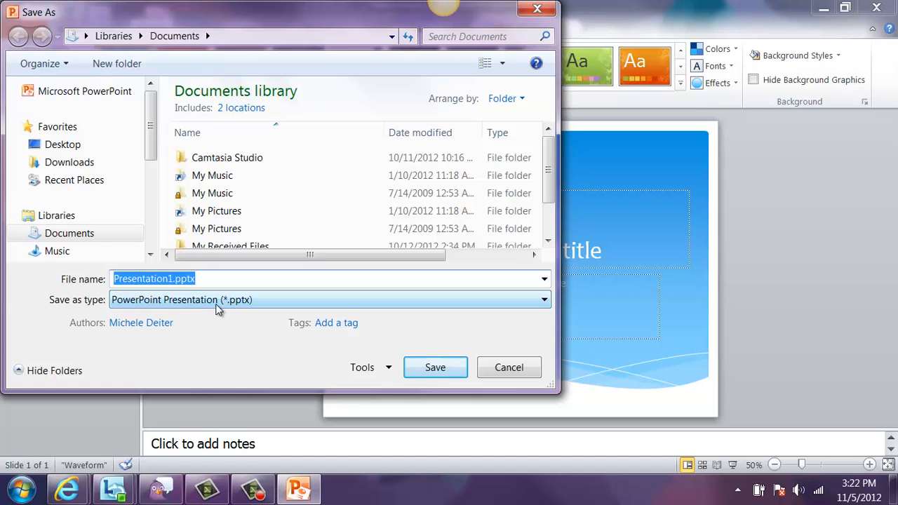
pyautogui.click(546, 300)
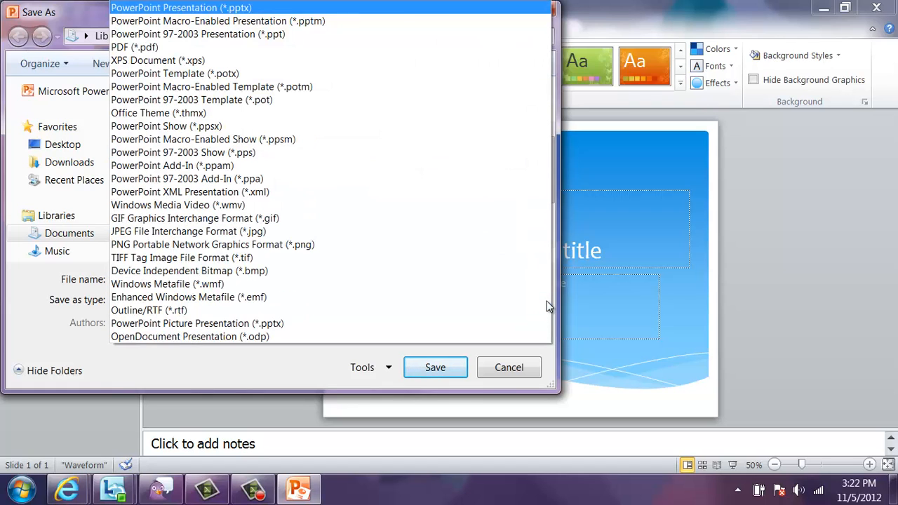
pyautogui.click(272, 236)
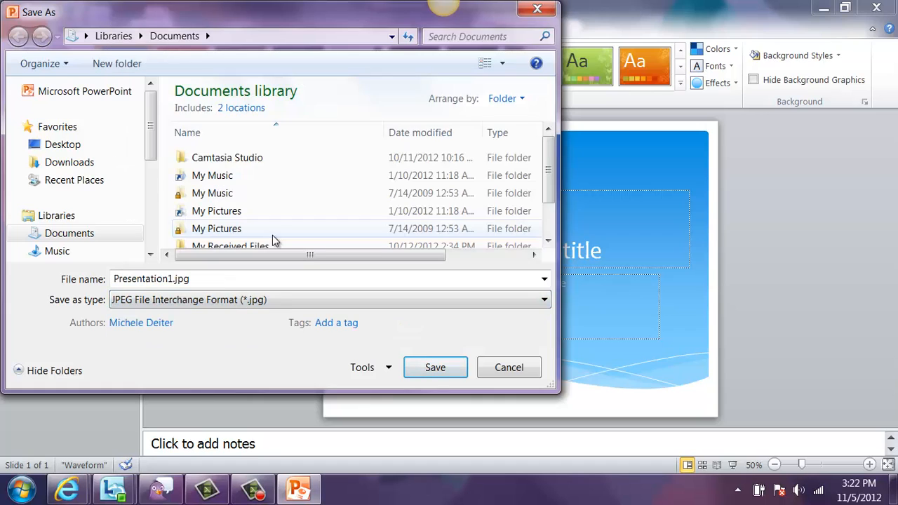
pyautogui.click(527, 373)
# - Close PowerPoint without saving the presentation and return to the TimeLapseCelery project in Camtasia Studio
pyautogui.click(879, 9)
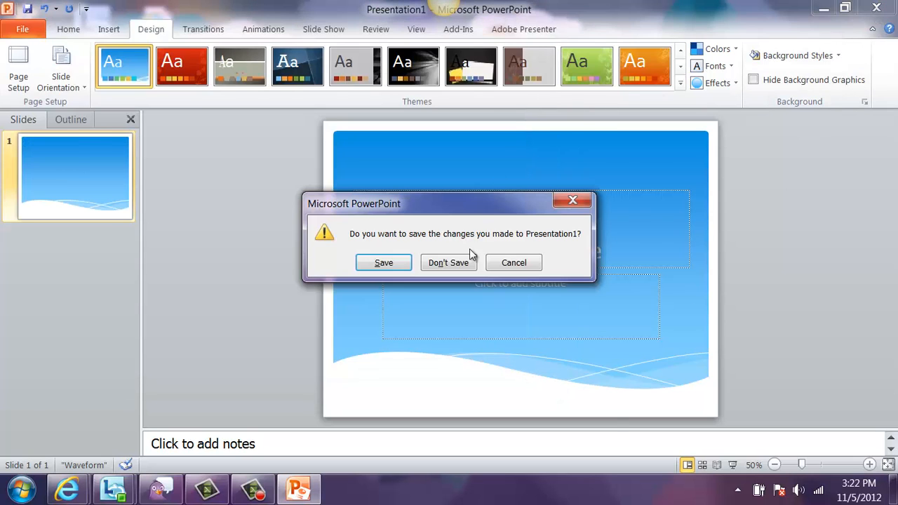
pyautogui.click(464, 262)
pyautogui.click(208, 490)
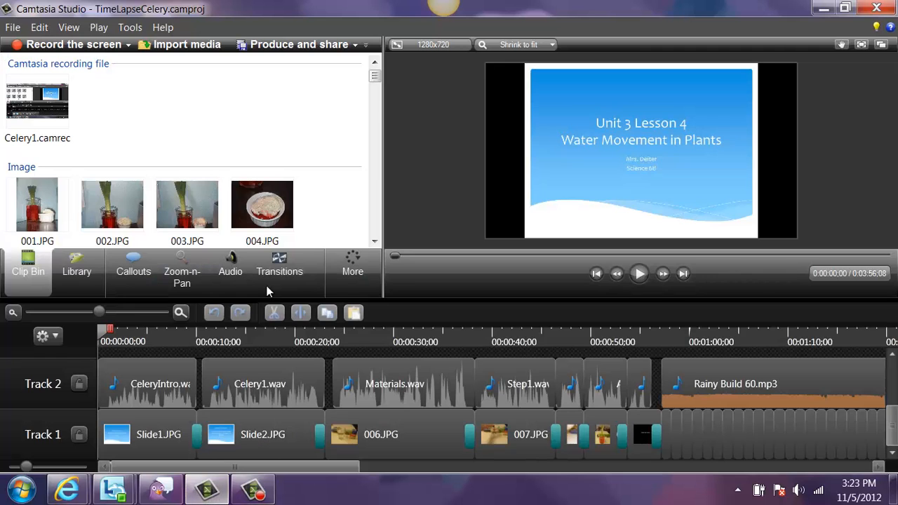
# - Find the slide images in the clip bin and try to place Slide2.JPG on the timeline
pyautogui.moveTo(375, 75); pyautogui.dragTo(380, 195)
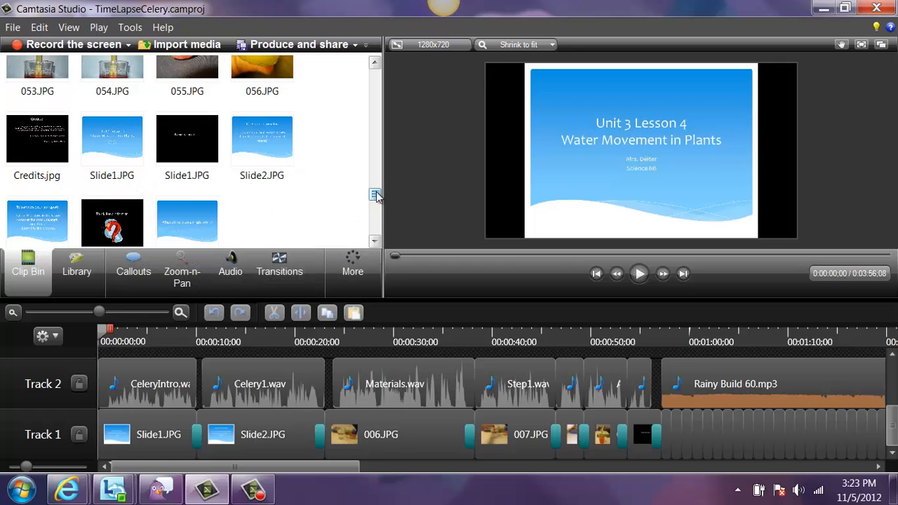
pyautogui.moveTo(378, 193); pyautogui.dragTo(380, 195)
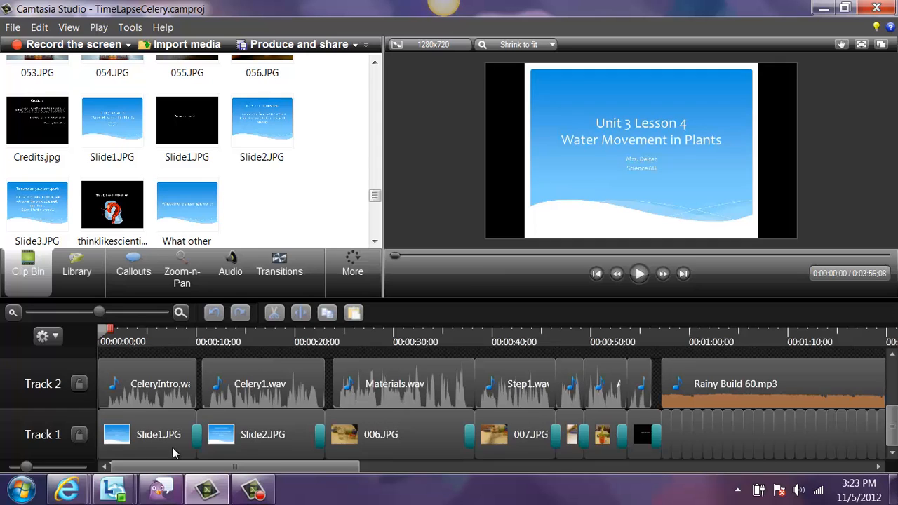
pyautogui.moveTo(249, 128); pyautogui.dragTo(345, 201)
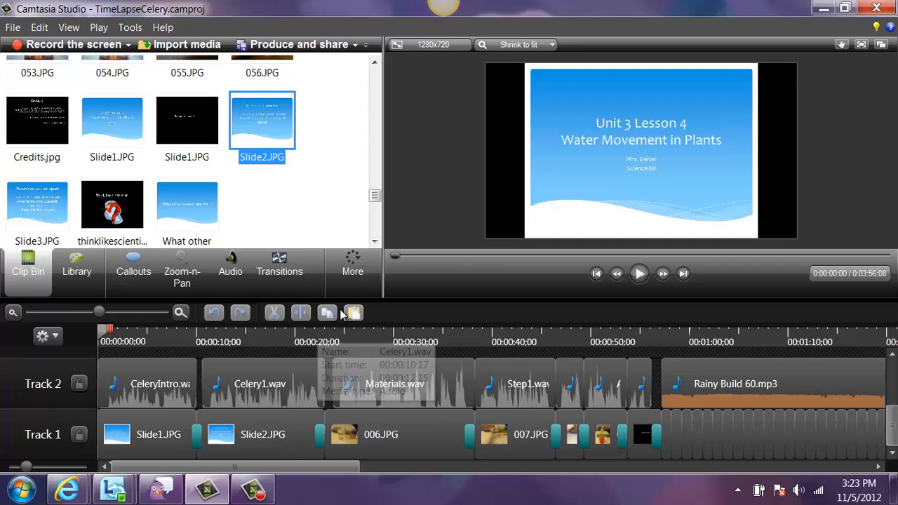
# - Show the available transitions, and preview the black Slide1.JPG clip on Track 1 just before Rainy Build 60.mp3 at 0:00:56;02
pyautogui.click(285, 283)
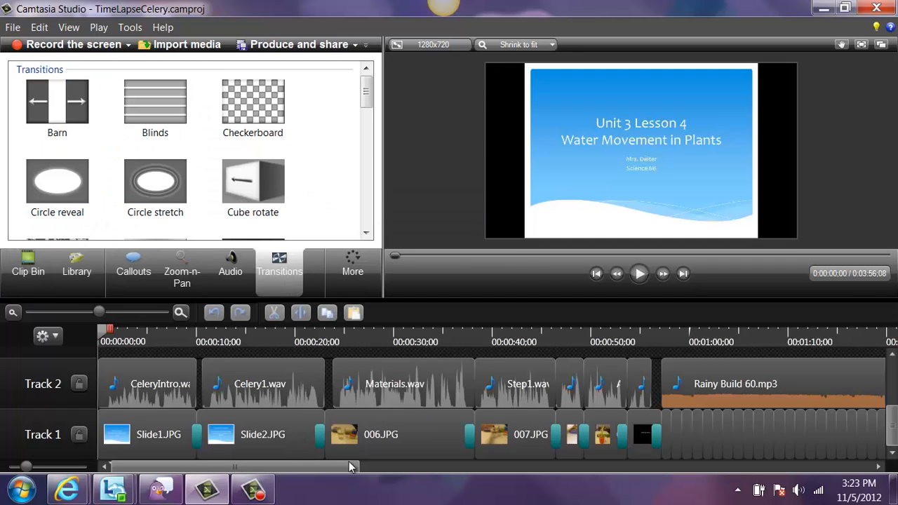
pyautogui.scroll(-3, 343, 468)
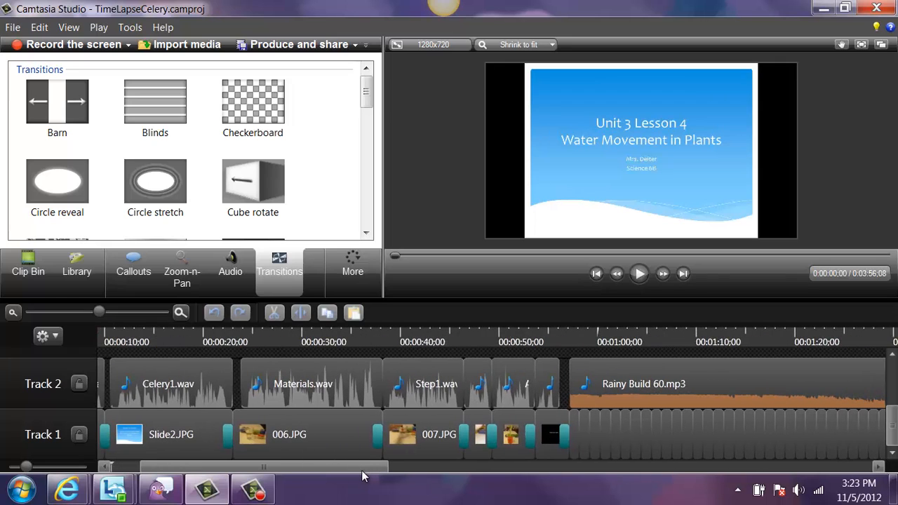
pyautogui.moveTo(361, 470); pyautogui.dragTo(440, 486)
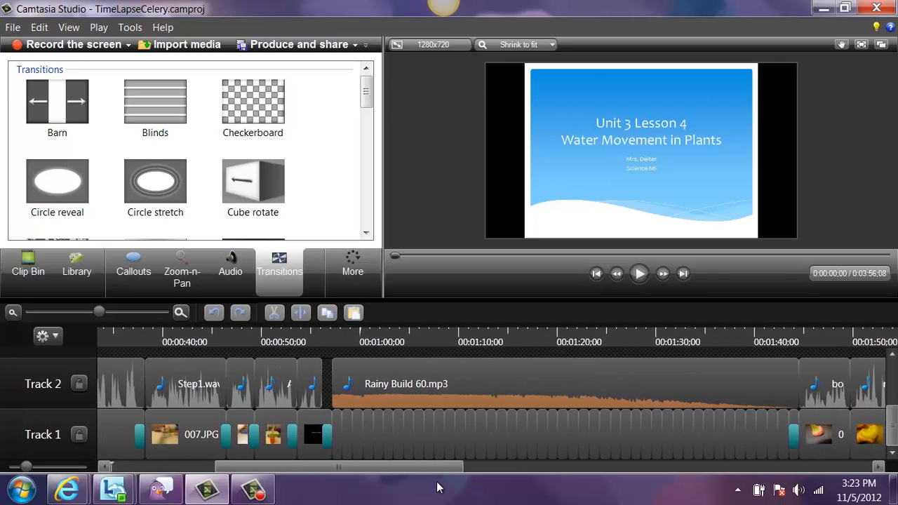
pyautogui.click(313, 433)
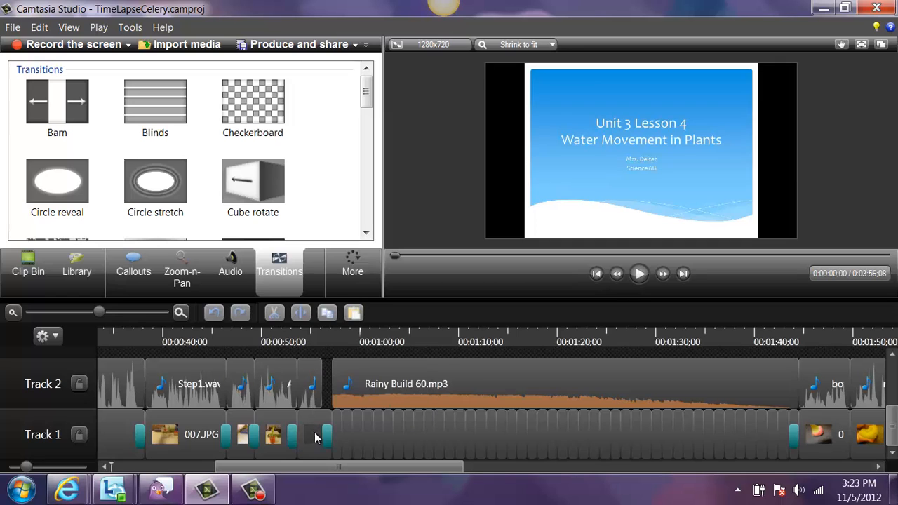
pyautogui.click(321, 341)
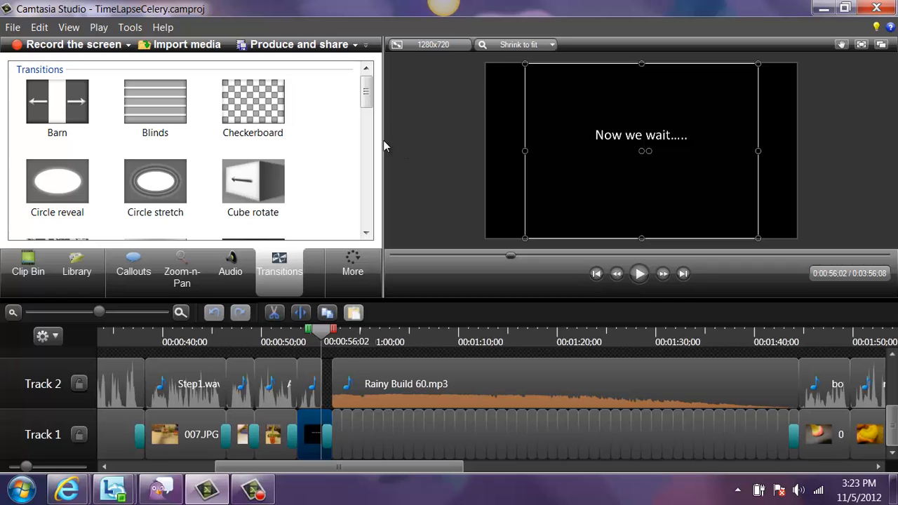
# - Find the celery photo 010.JPG in the clip bin and select a short photo clip near the start of the time-lapse on Track 1
pyautogui.click(31, 272)
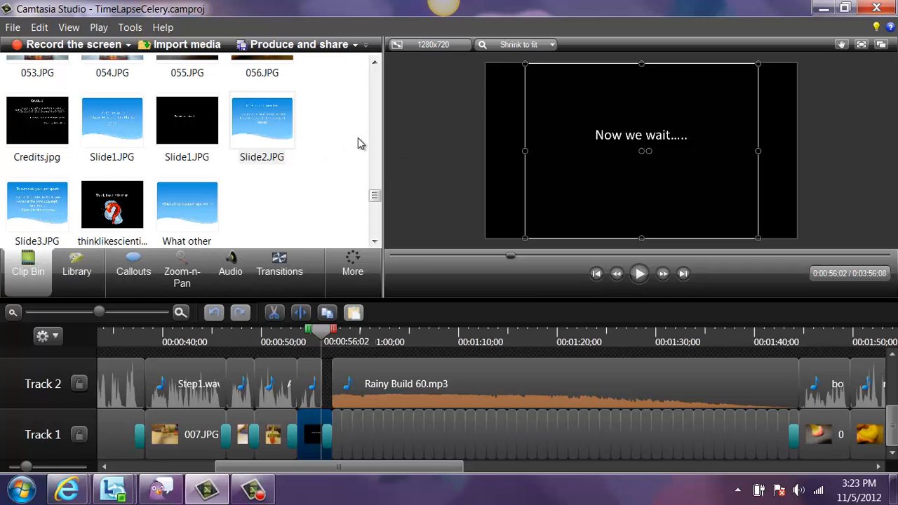
pyautogui.moveTo(375, 195); pyautogui.dragTo(390, 97)
pyautogui.click(126, 214)
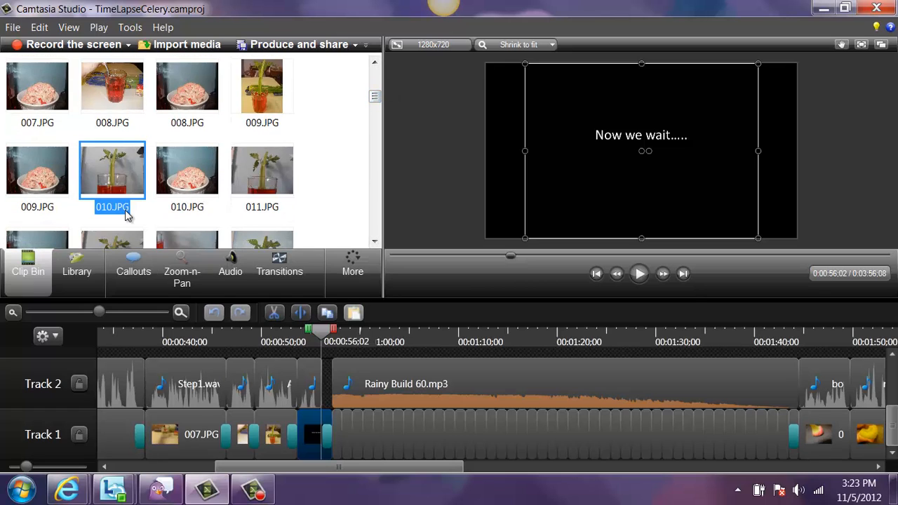
pyautogui.click(342, 429)
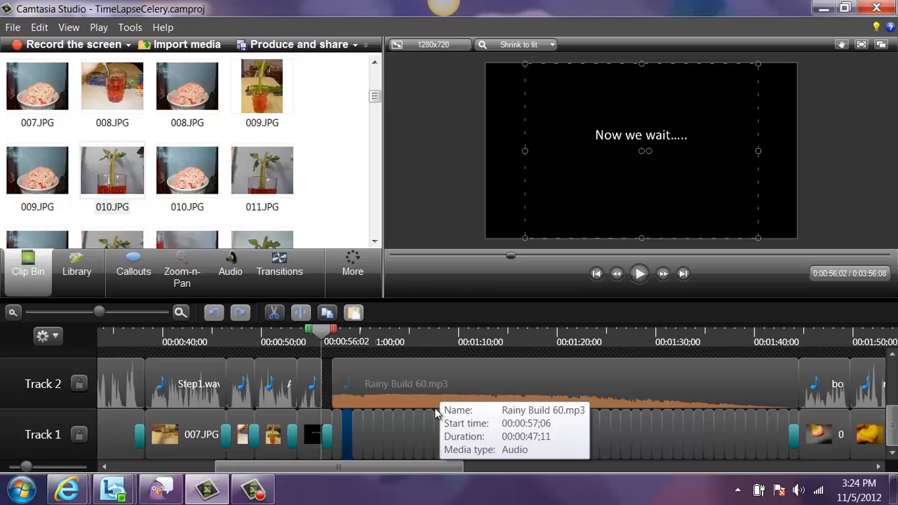
# - Show the audio settings of the first Rainy Build 60.mp3 clip and play the celery time-lapse from near that clip's start
pyautogui.click(747, 403)
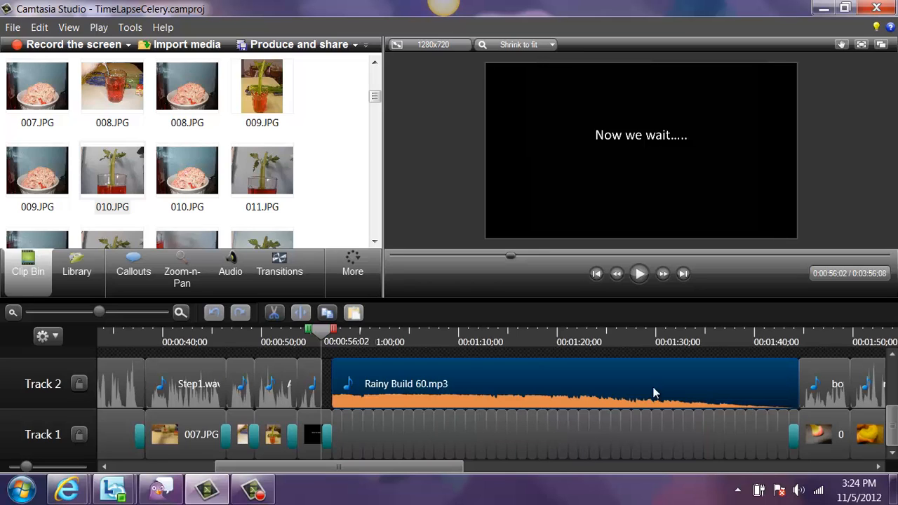
pyautogui.click(225, 270)
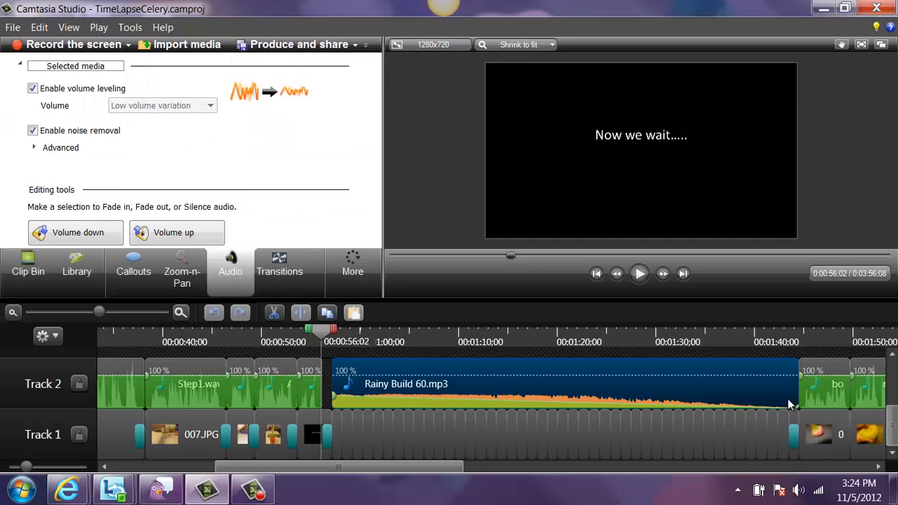
pyautogui.click(341, 348)
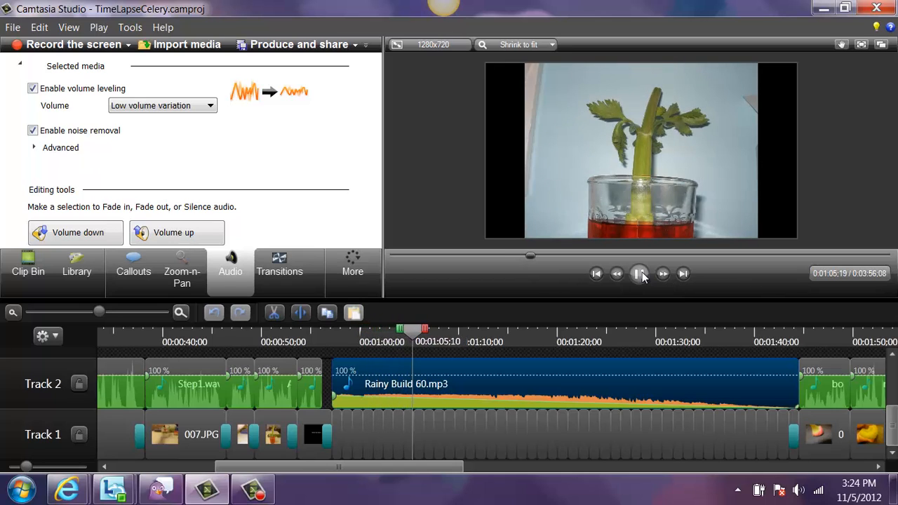
pyautogui.click(639, 273)
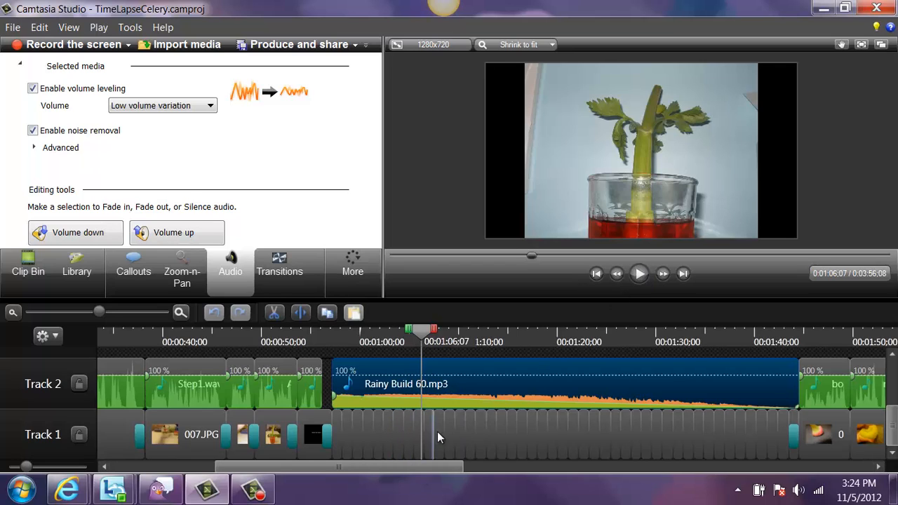
# - Play the cauliflower time-lapse under the second Rainy Build 60.mp3 clip from 0:02:38;20, and review the timeline through the credits and back to its start
pyautogui.moveTo(428, 466); pyautogui.dragTo(645, 468)
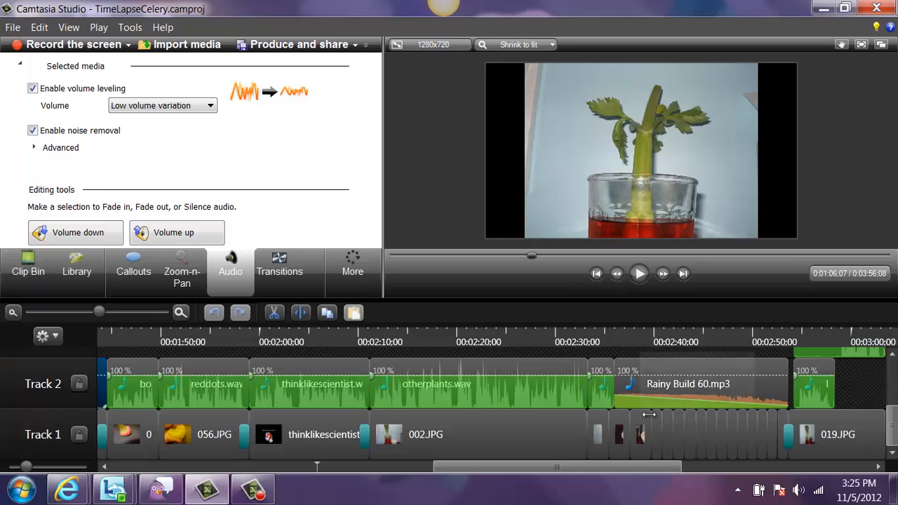
pyautogui.click(641, 337)
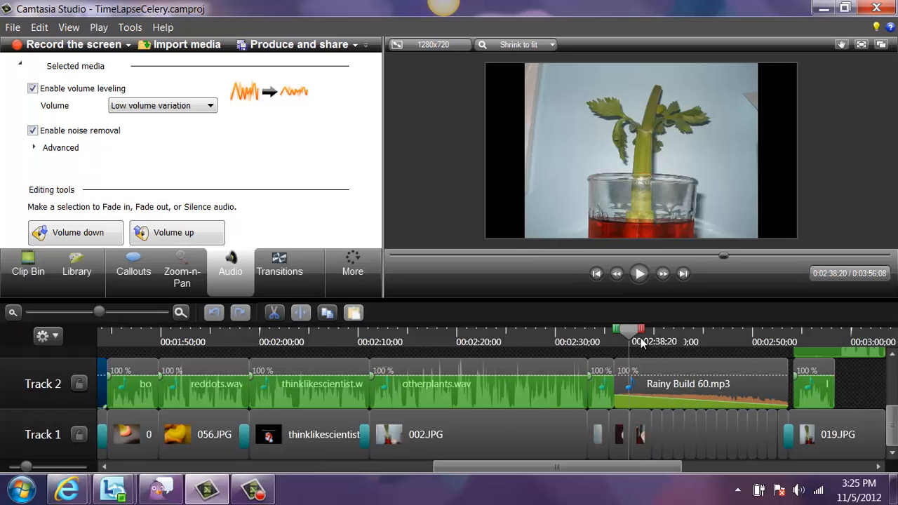
pyautogui.moveTo(641, 468); pyautogui.dragTo(713, 472)
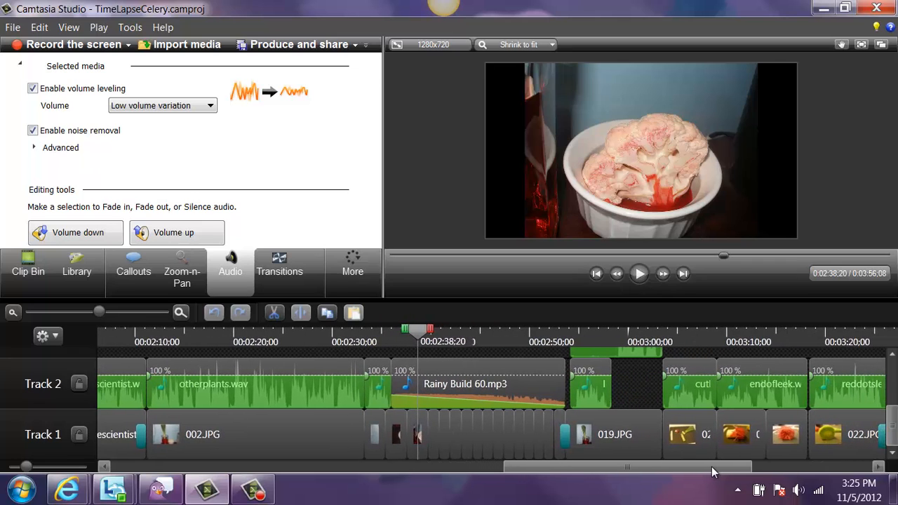
pyautogui.click(437, 426)
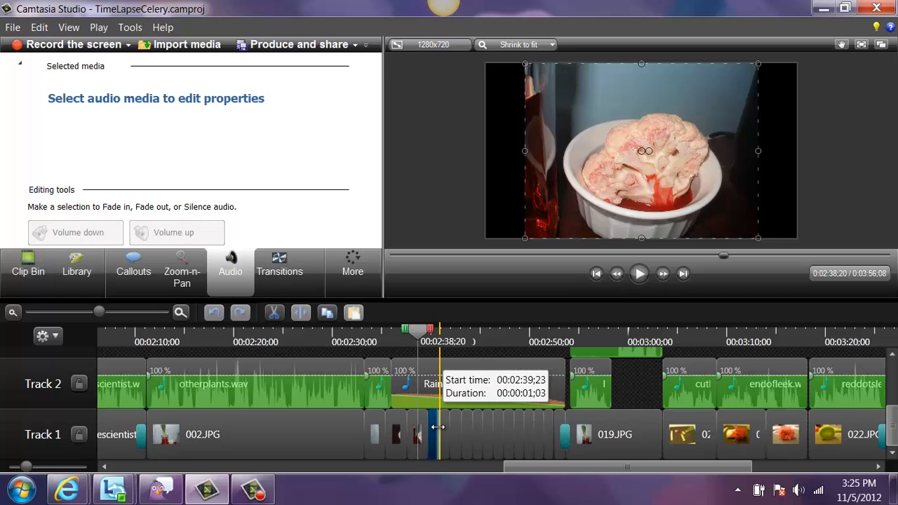
pyautogui.click(643, 278)
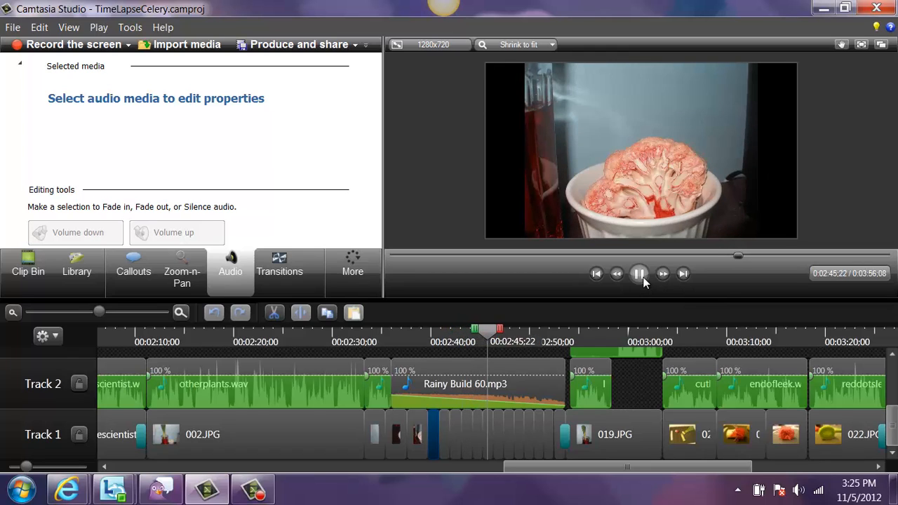
pyautogui.click(640, 275)
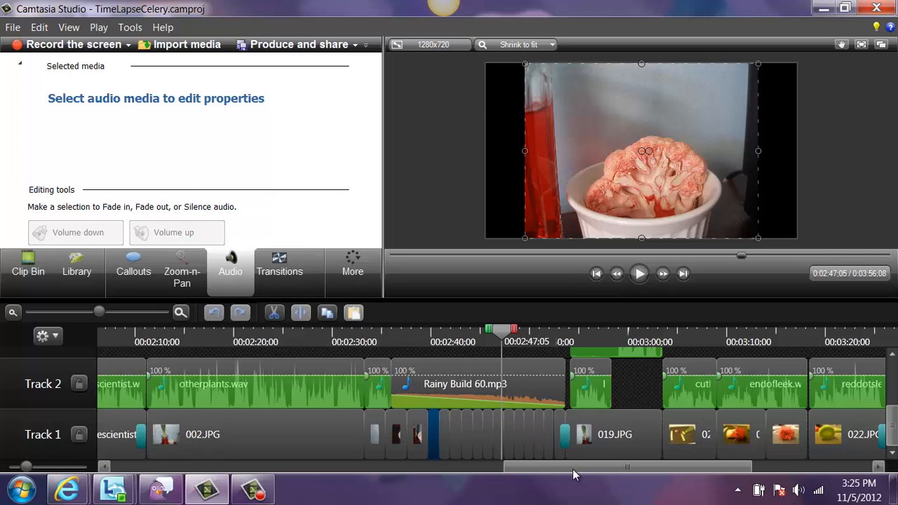
pyautogui.moveTo(574, 472); pyautogui.dragTo(742, 491)
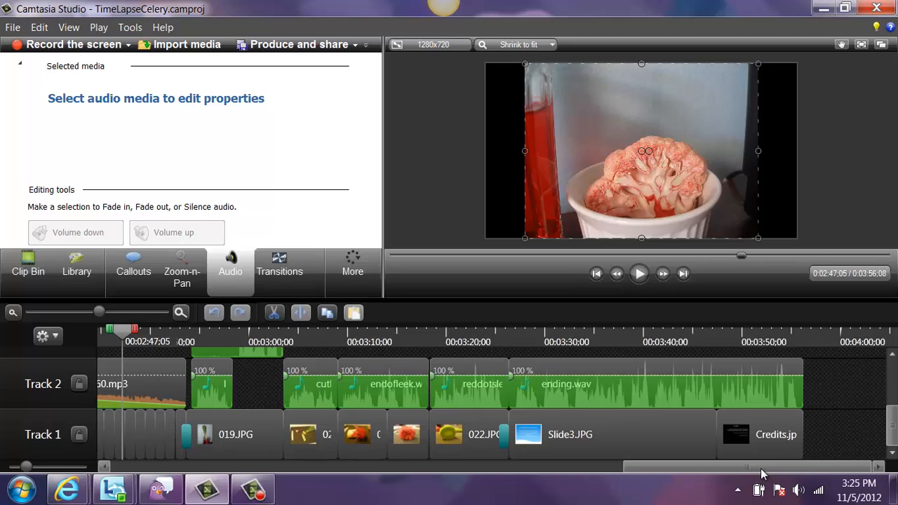
pyautogui.moveTo(761, 474); pyautogui.dragTo(179, 478)
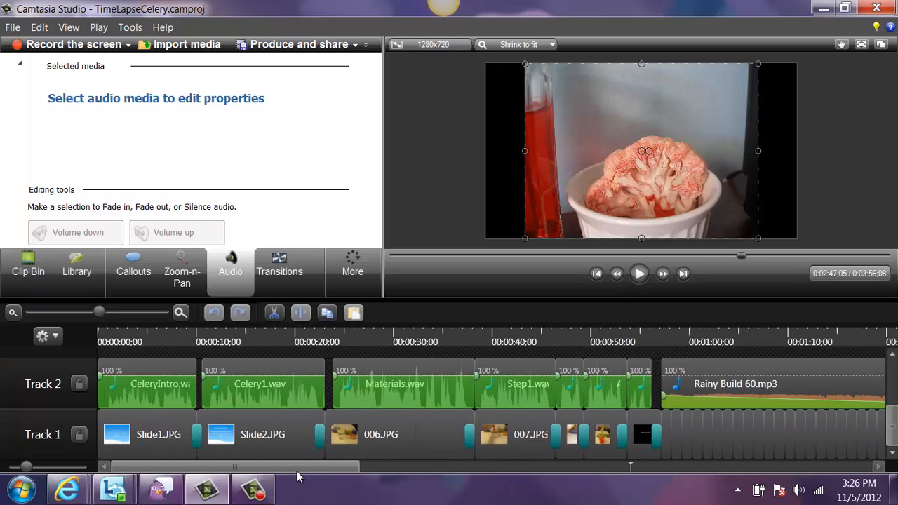